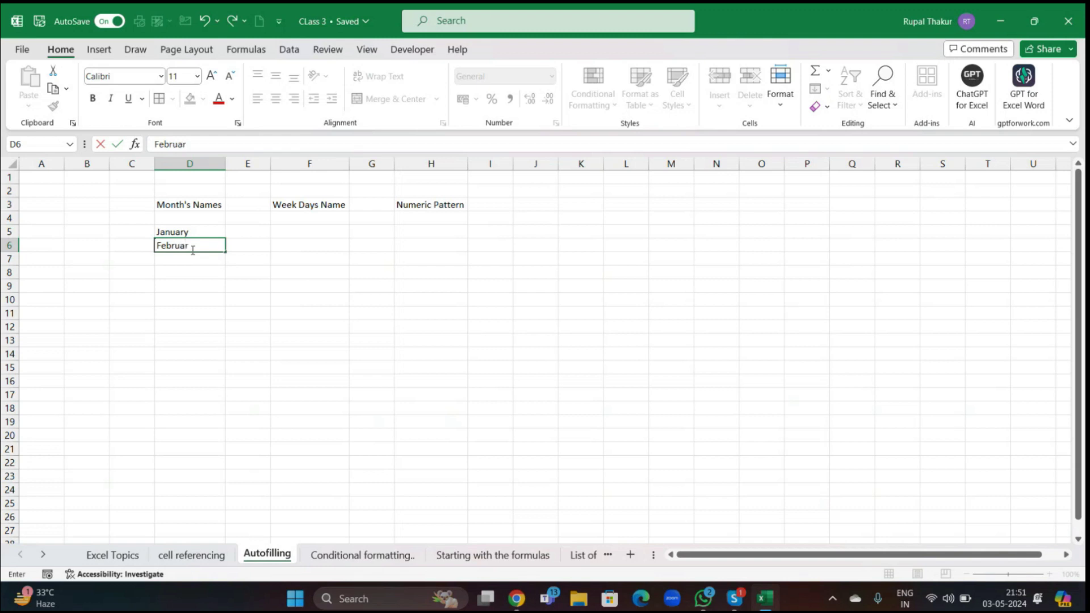
# Complete February in D6 and autofill the month names from D5:D6 down to December in D16.
pyautogui.click(240, 263)
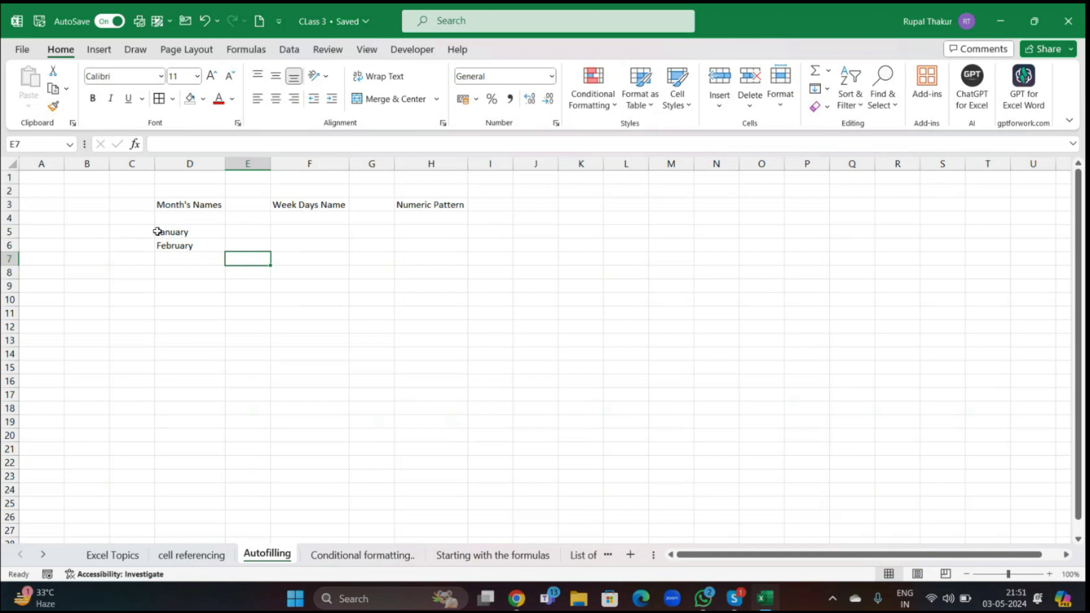
pyautogui.moveTo(162, 230); pyautogui.dragTo(188, 251)
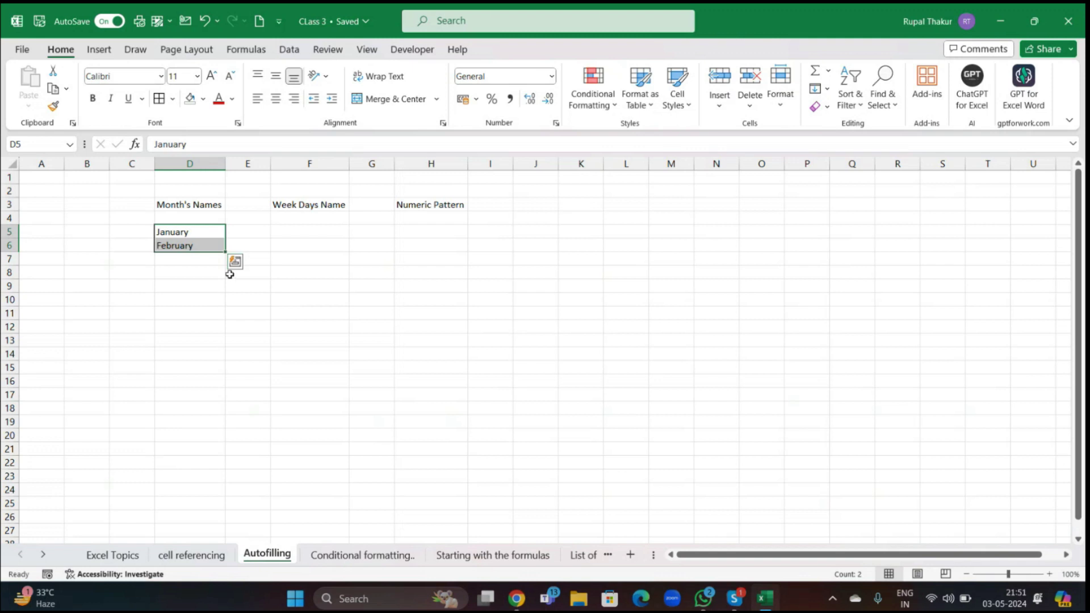
pyautogui.moveTo(225, 252); pyautogui.dragTo(245, 333)
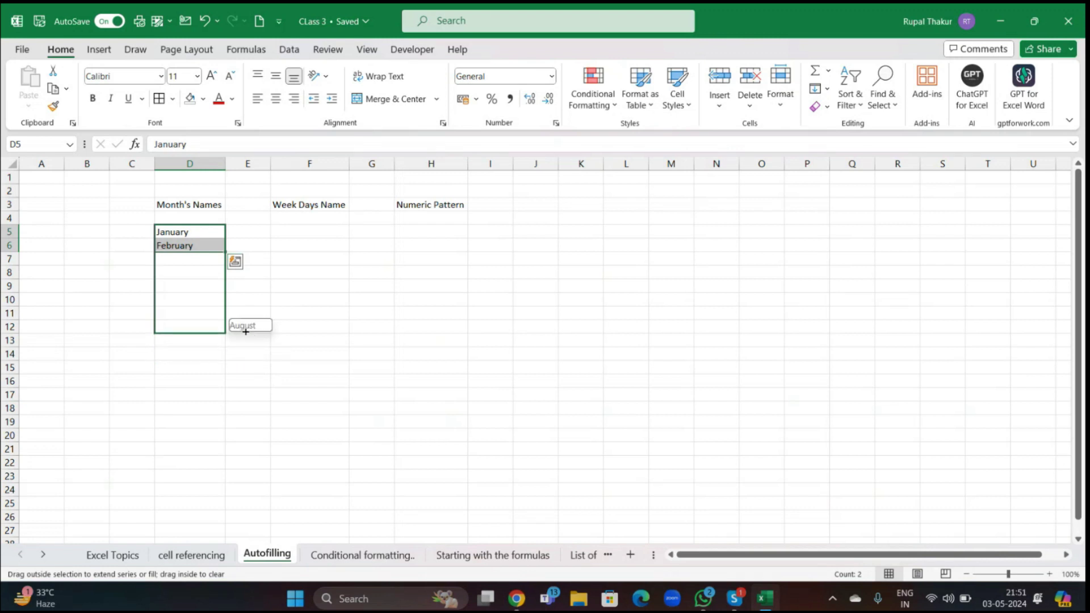
pyautogui.moveTo(245, 332); pyautogui.dragTo(248, 306)
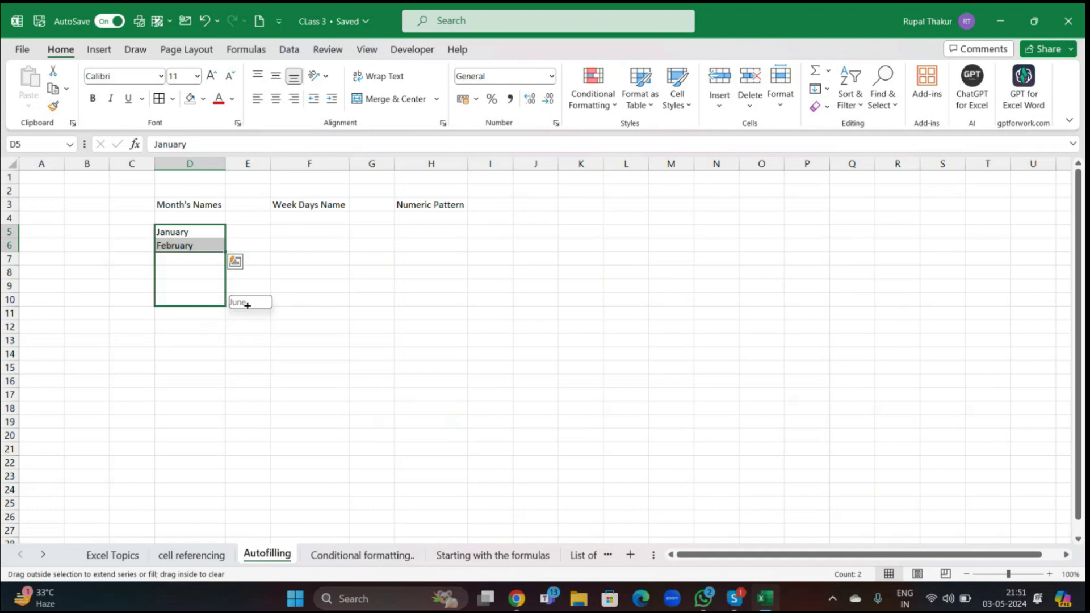
pyautogui.moveTo(247, 306); pyautogui.dragTo(248, 393)
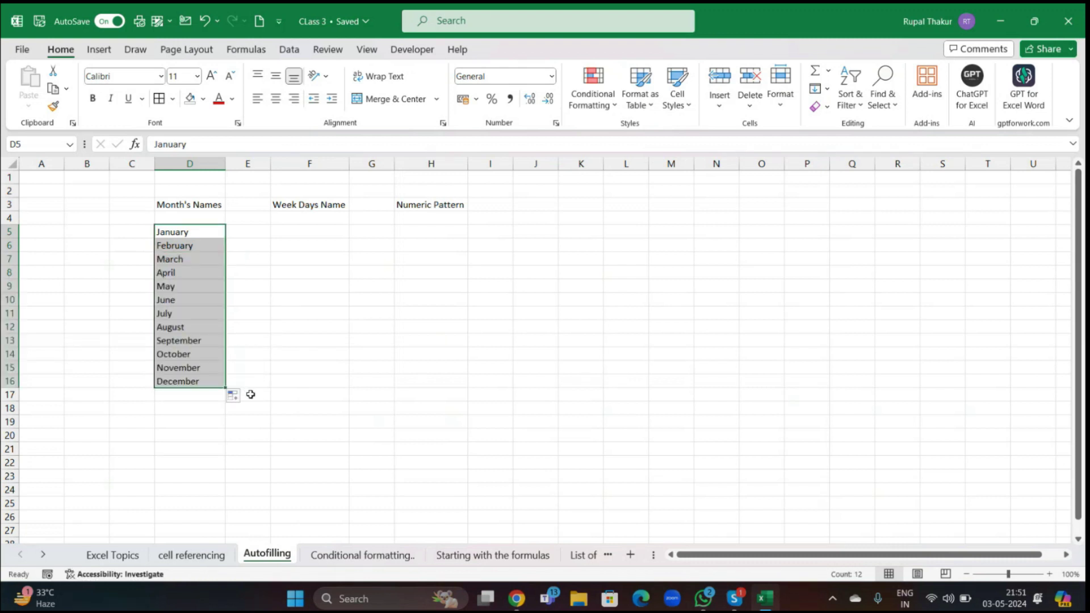
pyautogui.click(298, 427)
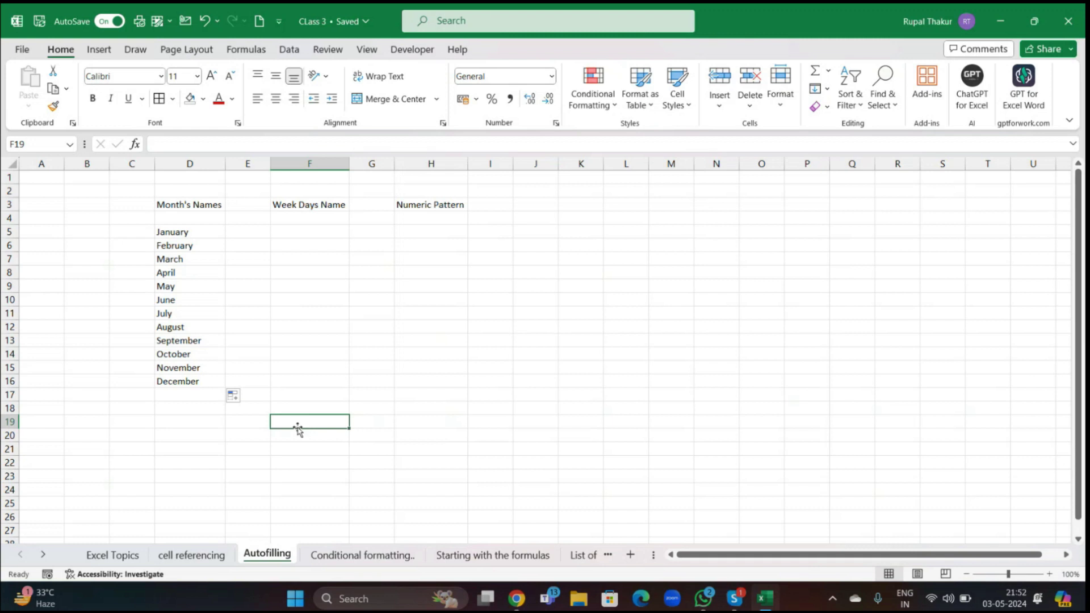
# Enter Sunday in F5 as the first entry under the Week Days Name heading.
pyautogui.click(300, 229)
pyautogui.write('Sunady')
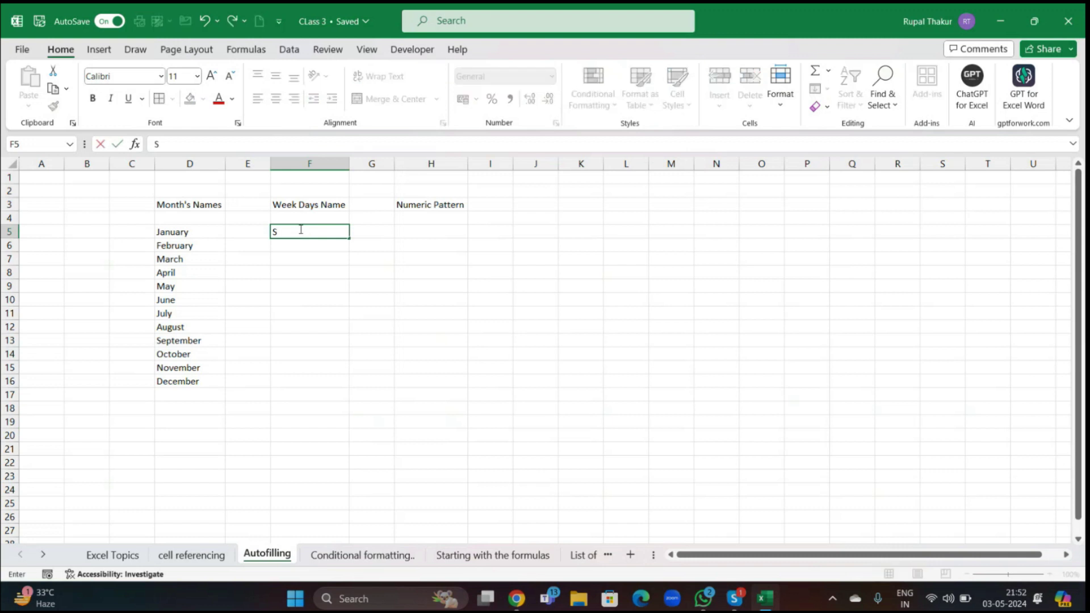
pyautogui.press('BackSpace')
pyautogui.press('BackSpace')
pyautogui.press('BackSpace')
pyautogui.write('day')
pyautogui.press('Return')
# Autofill the weekday names from Sunday in F5 down to Saturday in F11.
pyautogui.click(306, 222)
pyautogui.click(308, 230)
pyautogui.moveTo(348, 239); pyautogui.dragTo(347, 314)
pyautogui.click(433, 324)
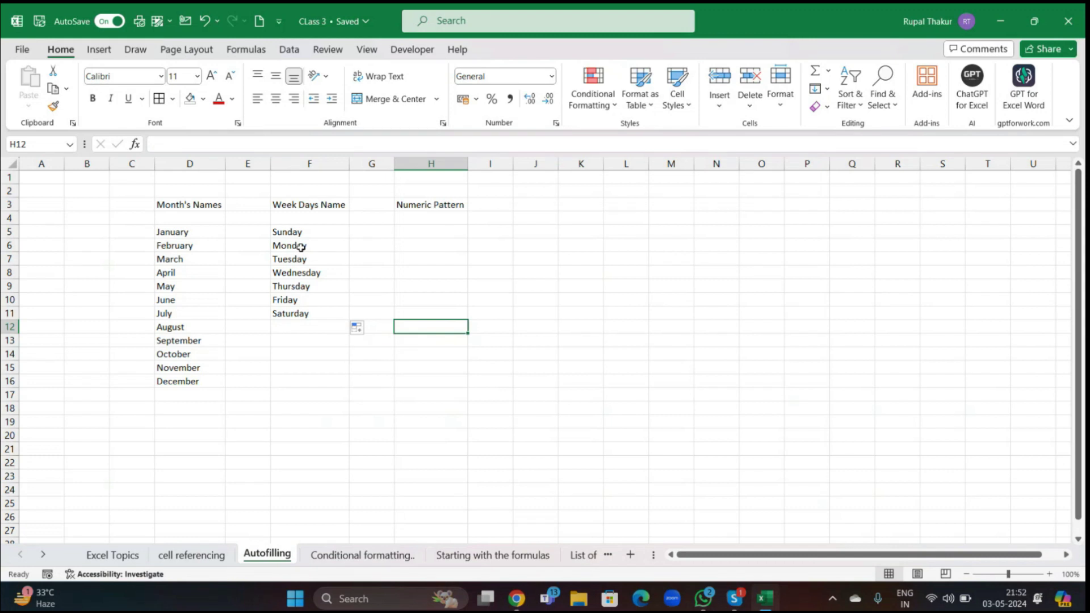
# Enter 1 in H5 and 2 in H6 to start the series under Numeric Pattern.
pyautogui.click(440, 228)
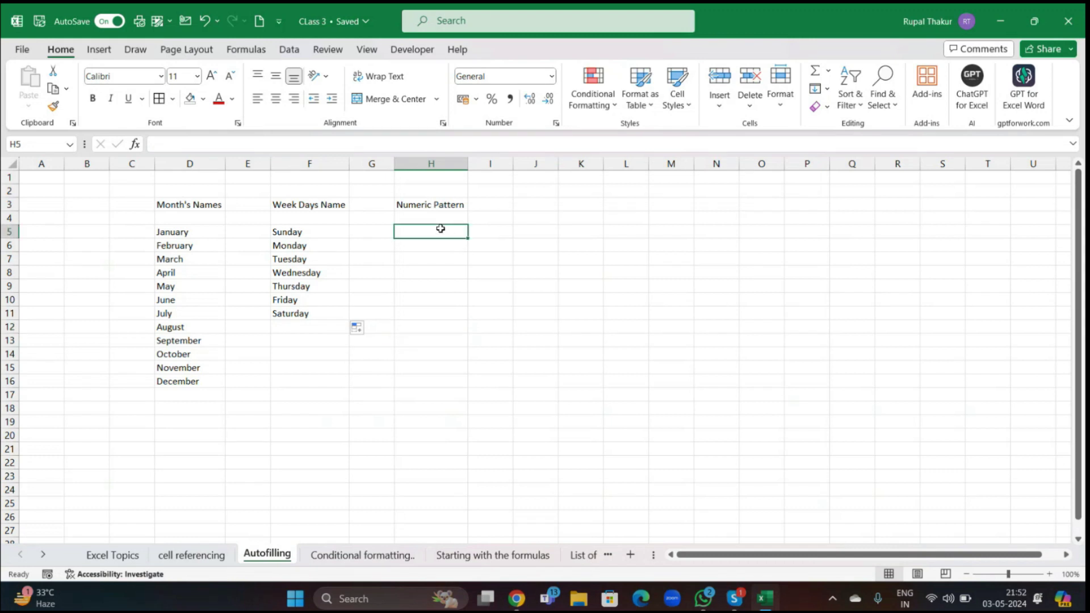
pyautogui.write('1')
pyautogui.press('Return')
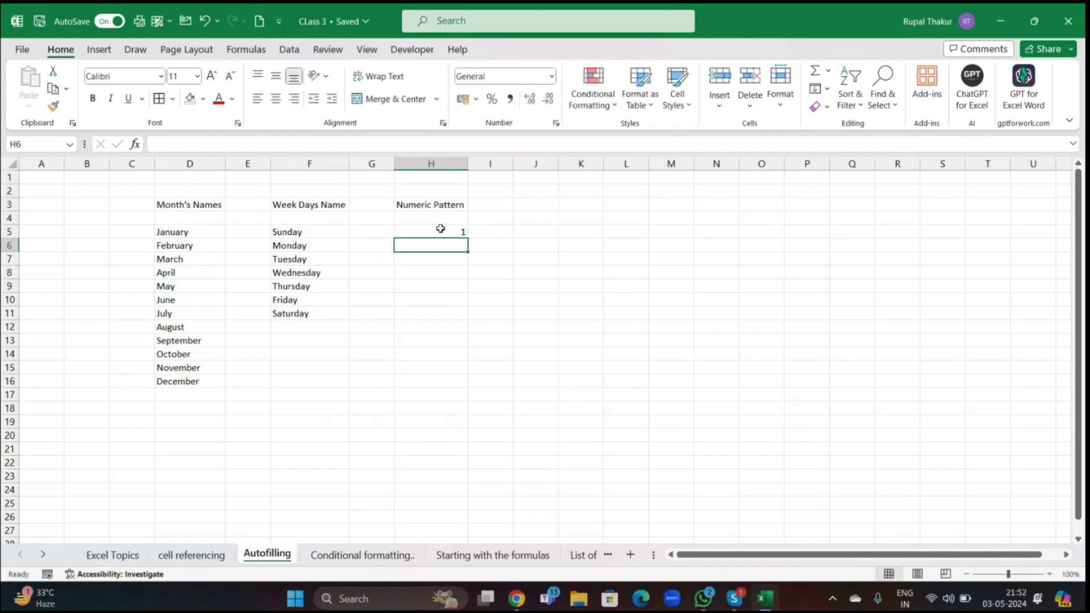
pyautogui.write('2')
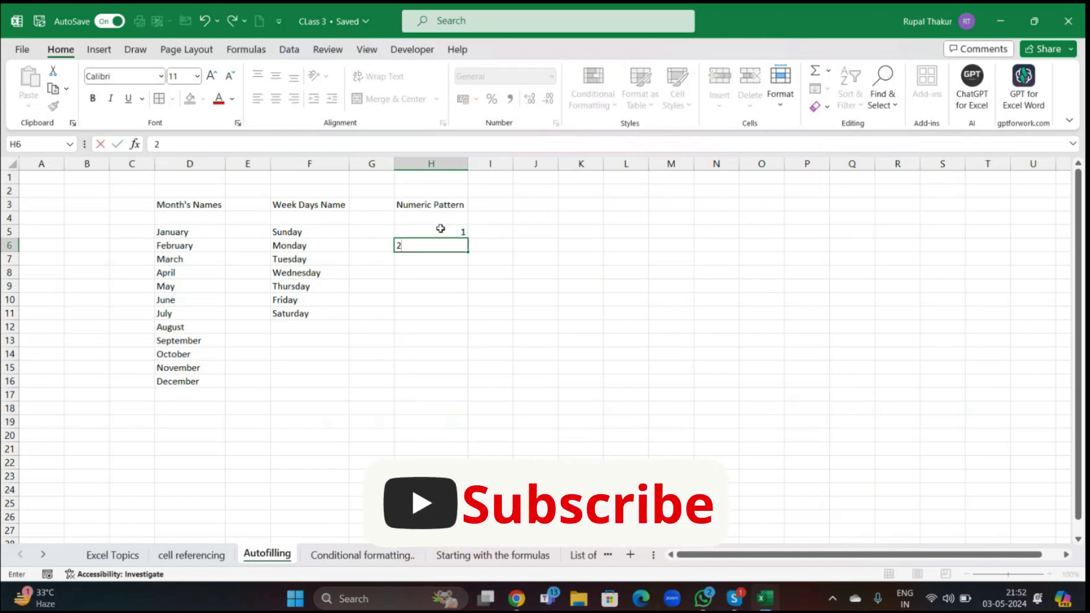
pyautogui.hotkey('ctrl', 'Return')
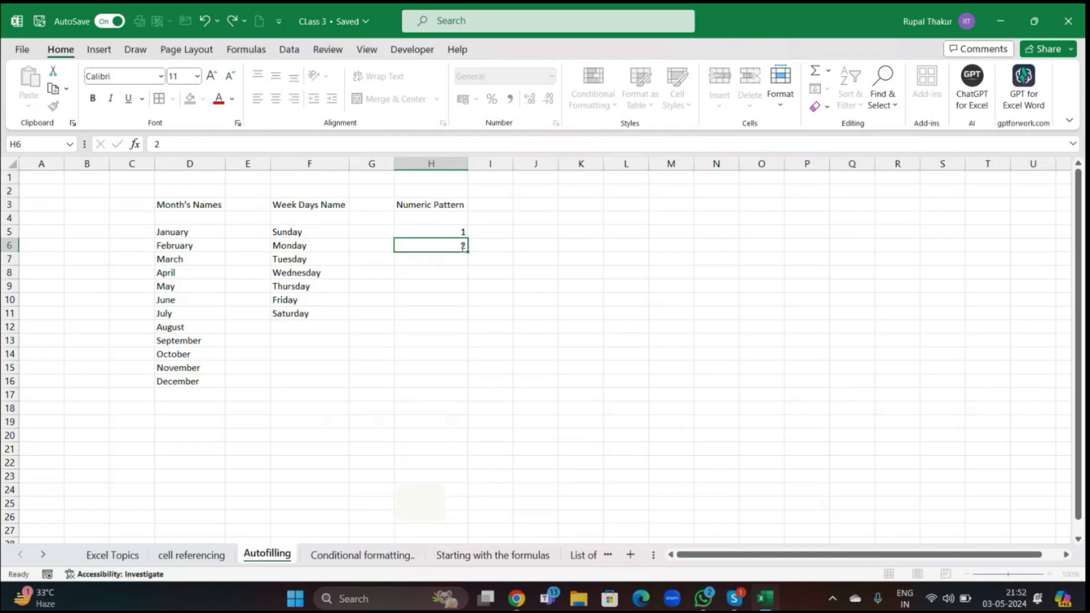
# Autofill the number series from H5:H6 down to 20 in H24.
pyautogui.moveTo(405, 234); pyautogui.dragTo(422, 246)
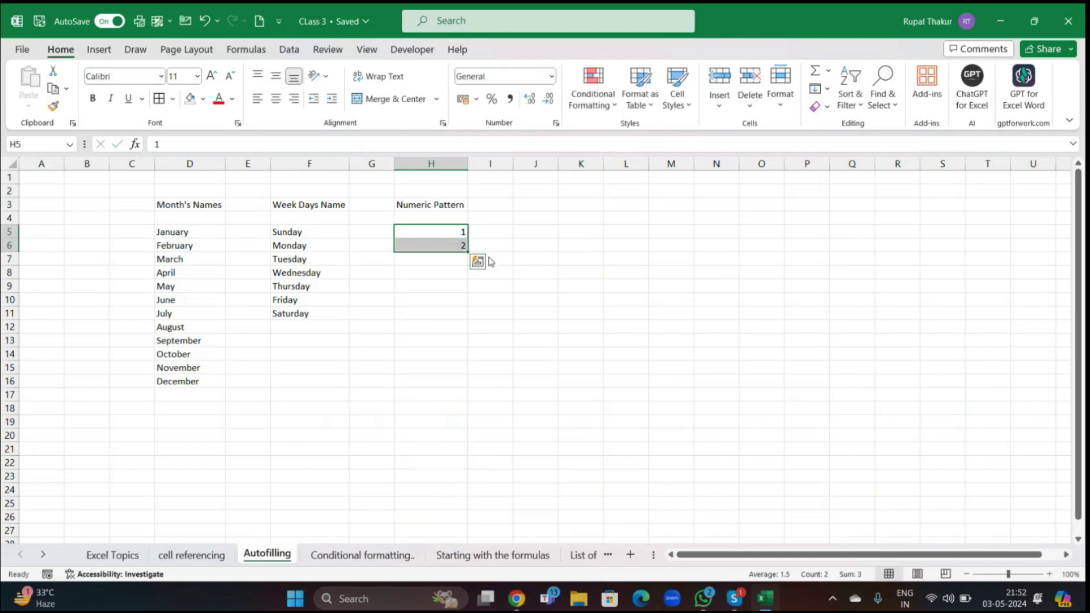
pyautogui.click(519, 356)
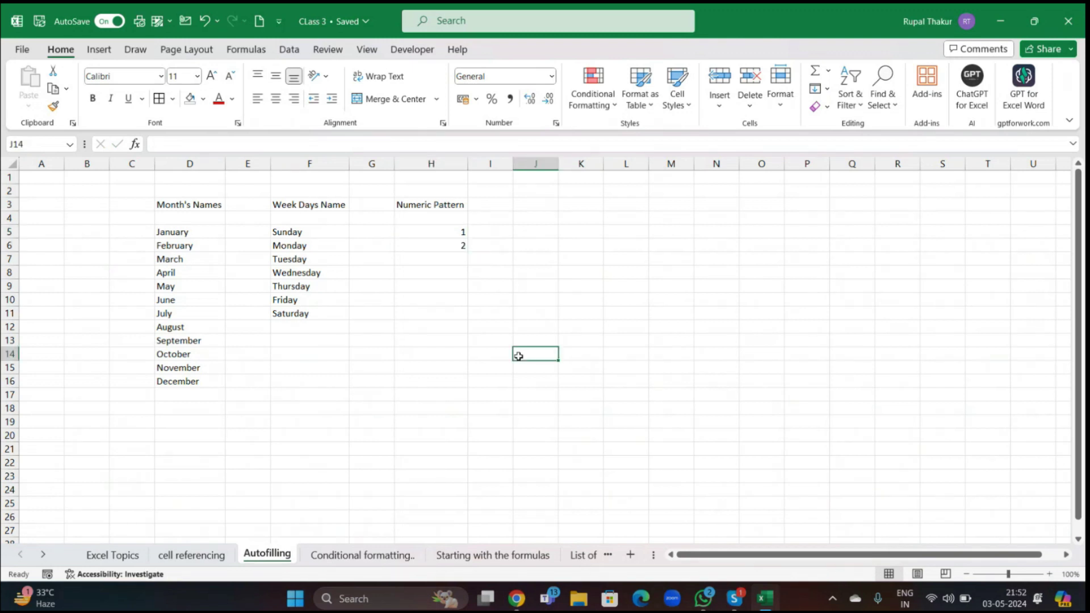
pyautogui.moveTo(399, 230); pyautogui.dragTo(414, 246)
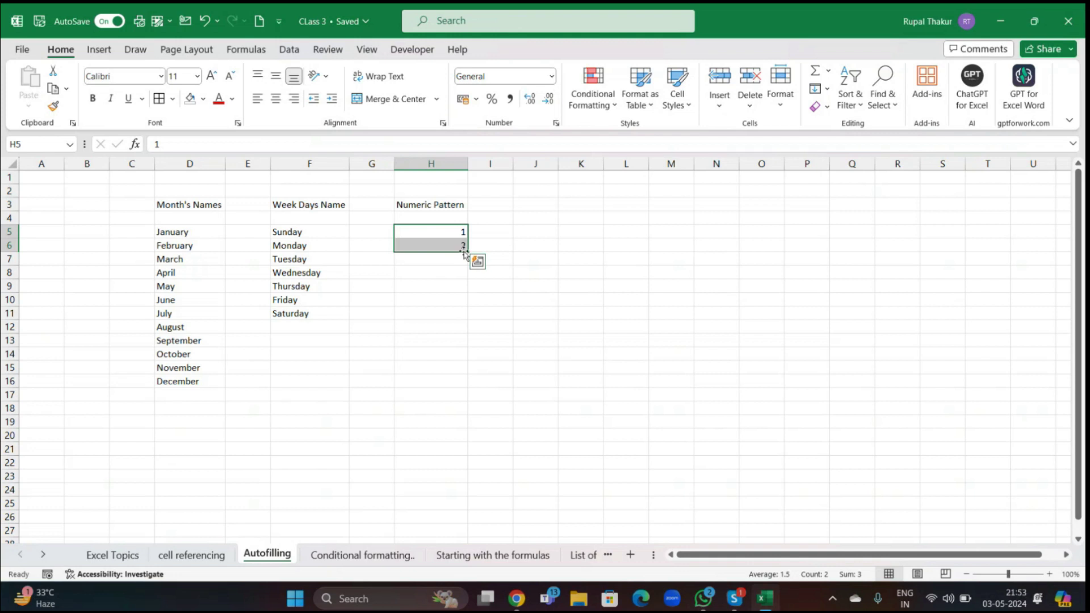
pyautogui.moveTo(469, 253); pyautogui.dragTo(476, 491)
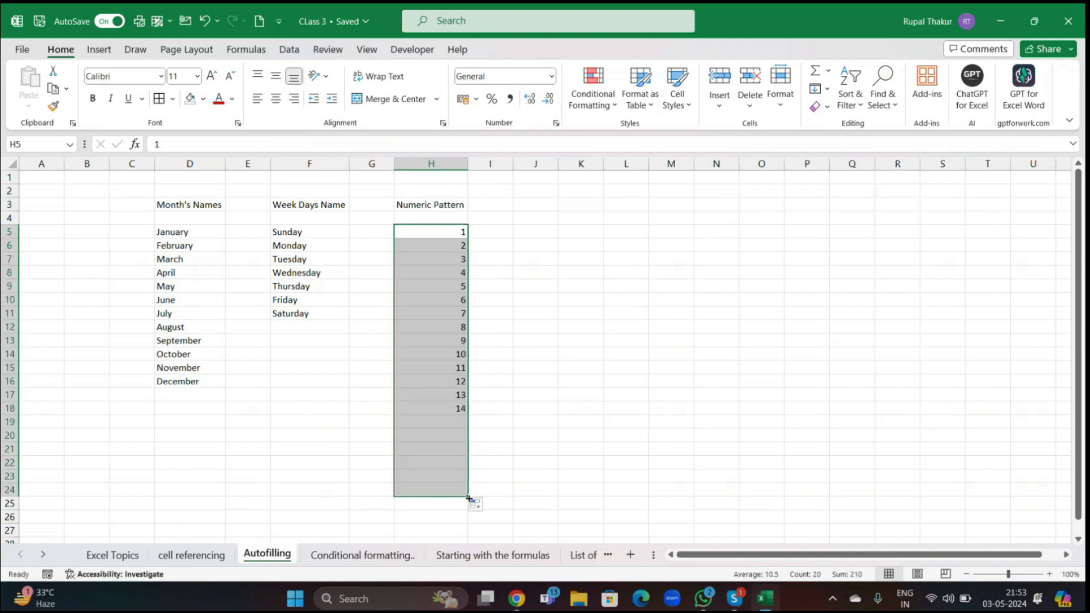
pyautogui.click(562, 422)
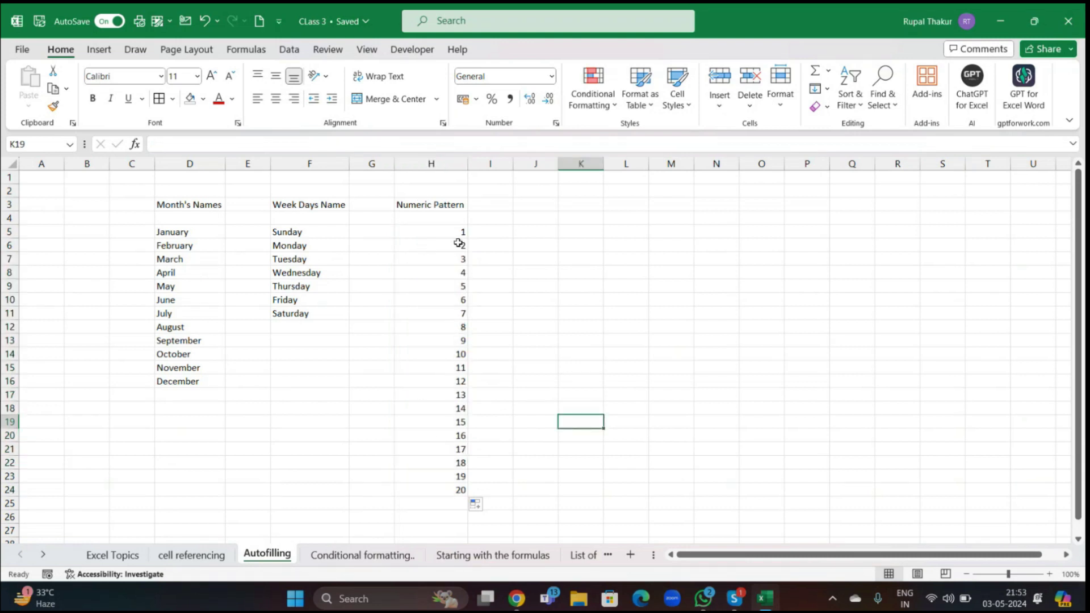
# Enter 5 in J5 and 10 in J6, and autofill the multiples of five down to 70 in J18.
pyautogui.click(538, 237)
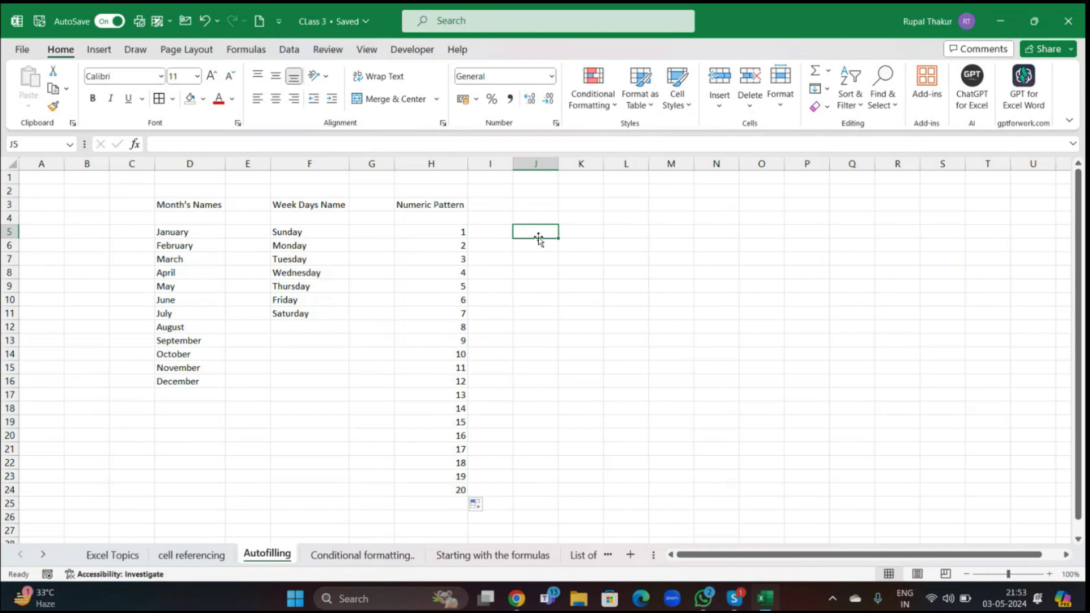
pyautogui.write('5')
pyautogui.press('Return')
pyautogui.write('10')
pyautogui.click(600, 284)
pyautogui.moveTo(530, 231); pyautogui.dragTo(558, 412)
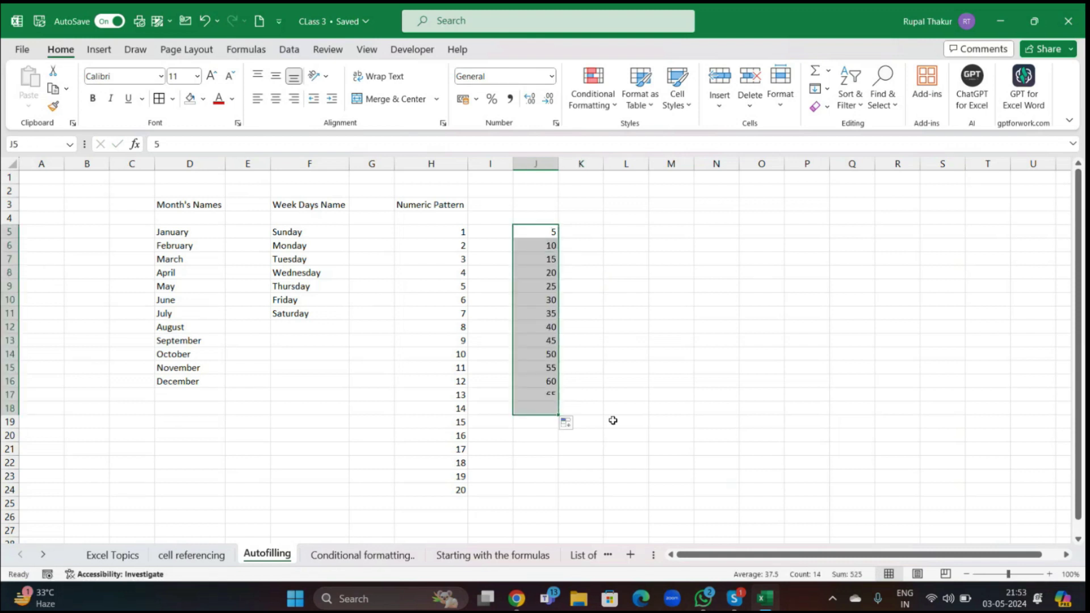
pyautogui.click(668, 431)
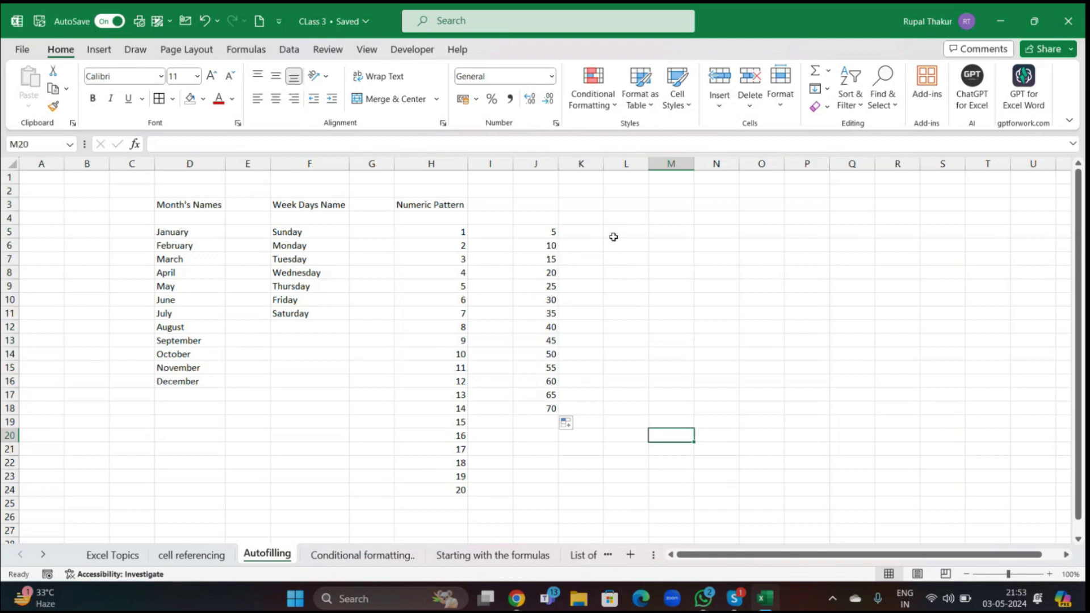
# Enter the codes P0001 in L5 and P0002 in L6.
pyautogui.click(613, 236)
pyautogui.write('P')
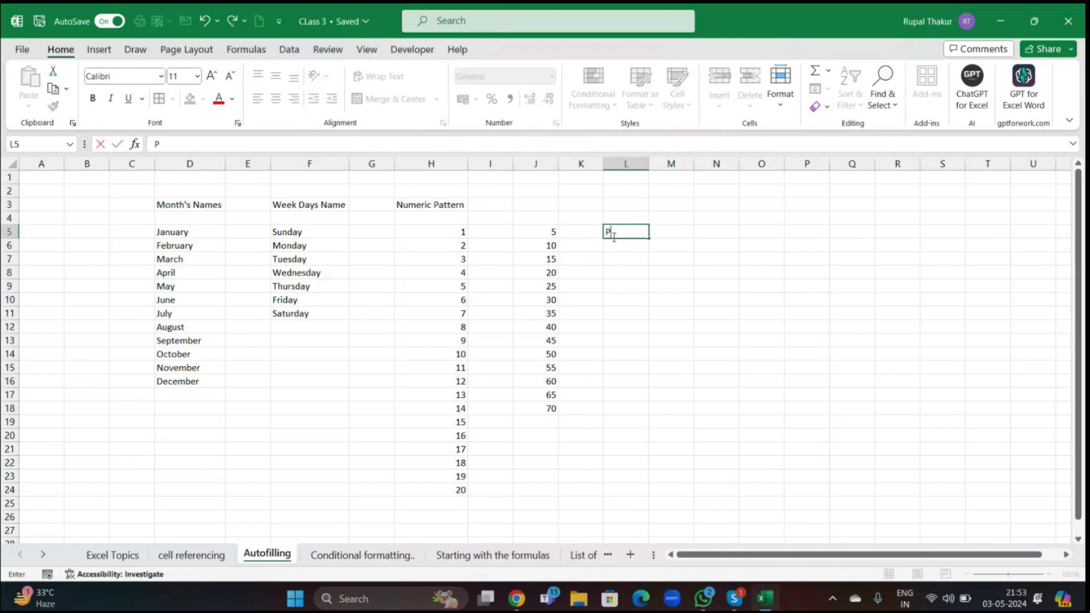
pyautogui.write('0001')
pyautogui.press('Return')
pyautogui.write('P')
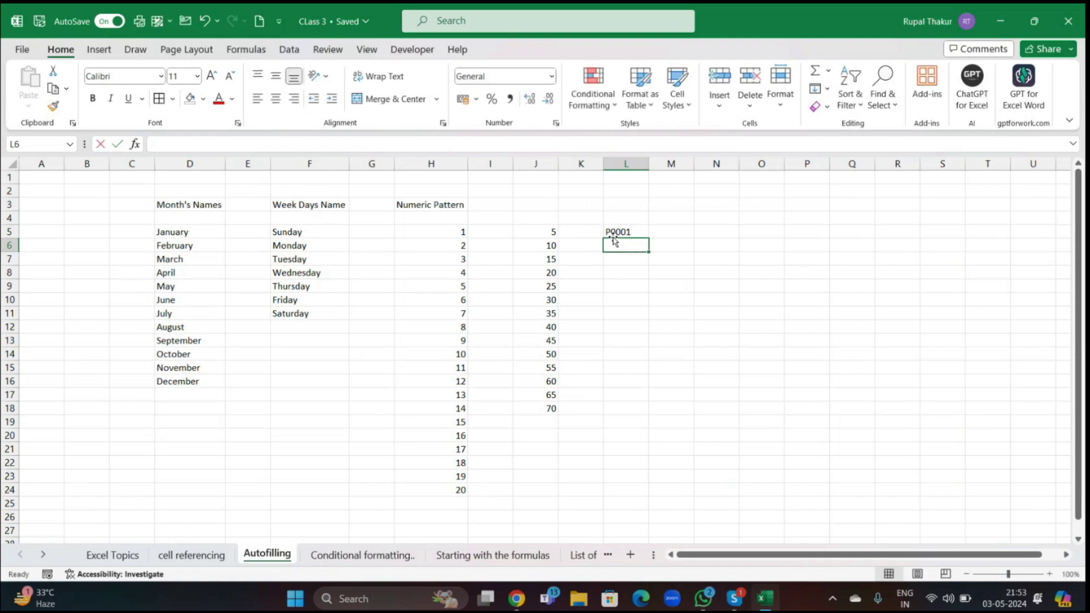
pyautogui.write('0002')
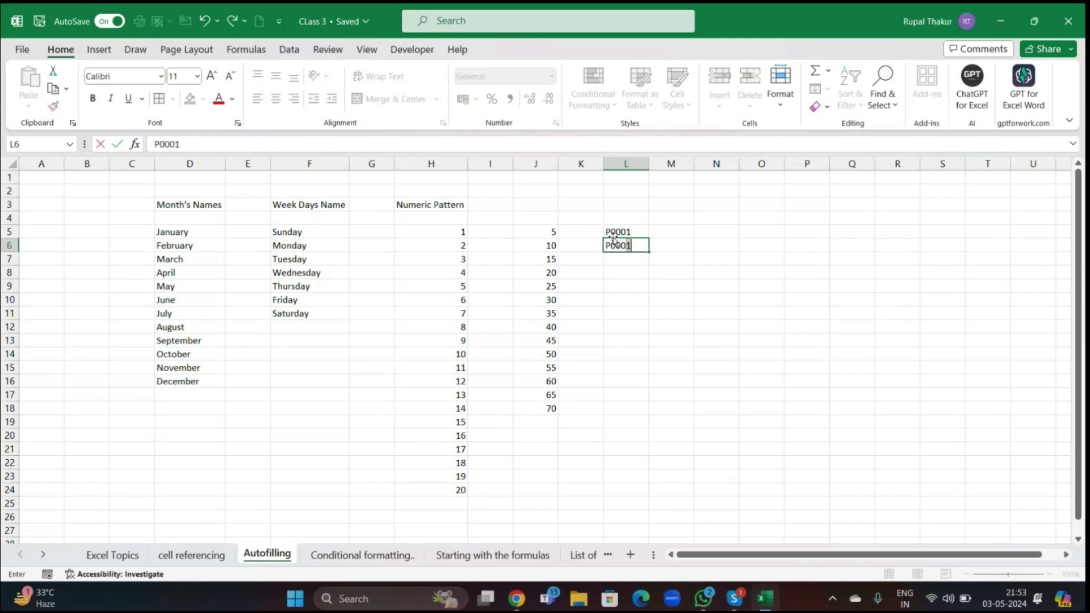
pyautogui.click(701, 312)
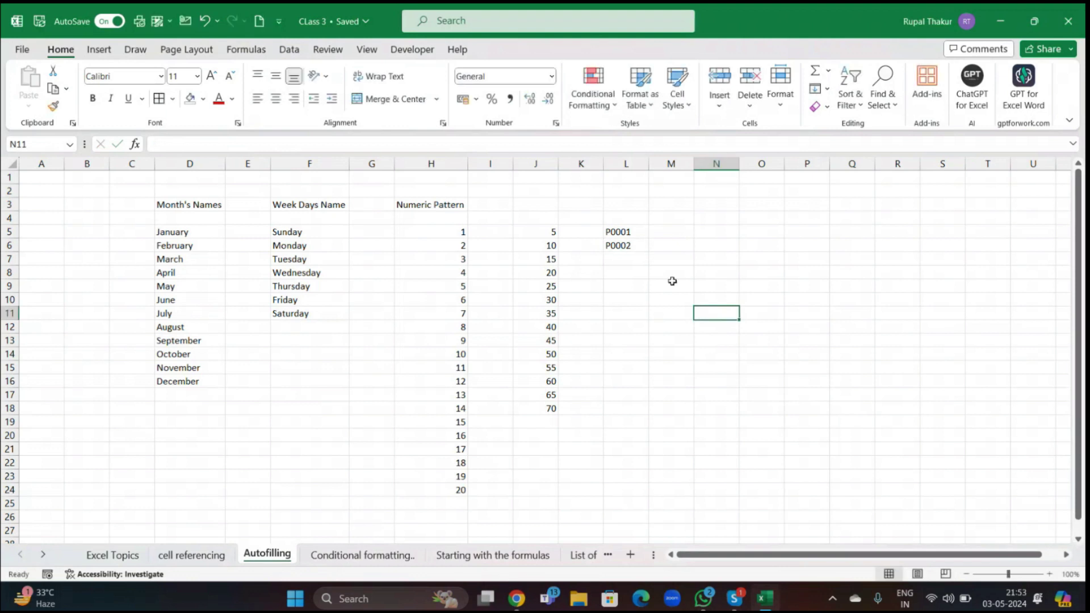
# Autofill the code series from L5:L6 down to P0017 in L21.
pyautogui.click(627, 233)
pyautogui.moveTo(627, 233); pyautogui.dragTo(661, 368)
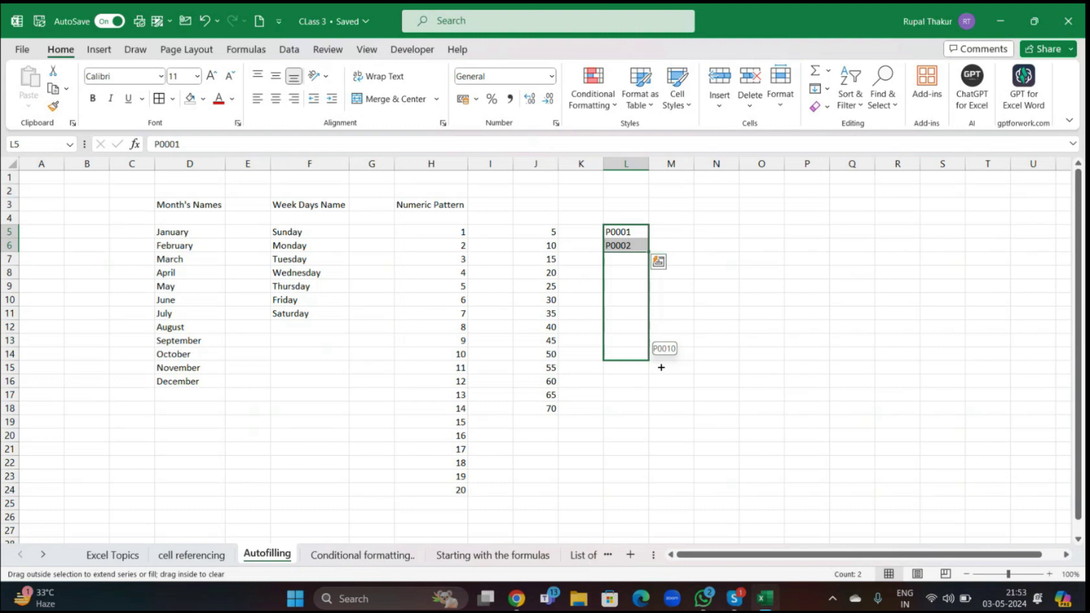
pyautogui.moveTo(661, 367); pyautogui.dragTo(654, 347)
pyautogui.moveTo(655, 347); pyautogui.dragTo(647, 455)
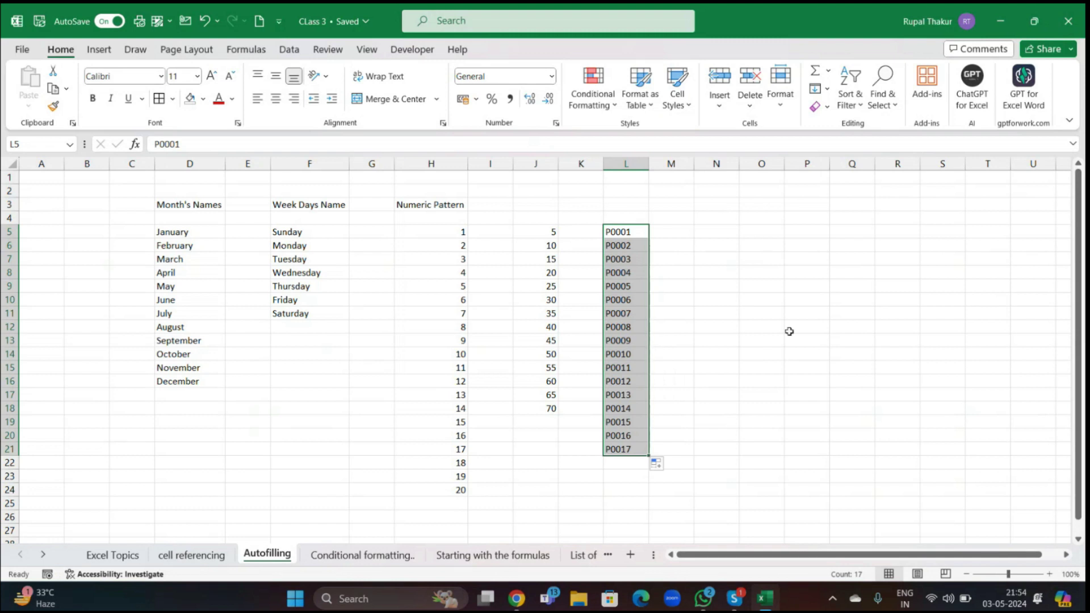
pyautogui.click(688, 352)
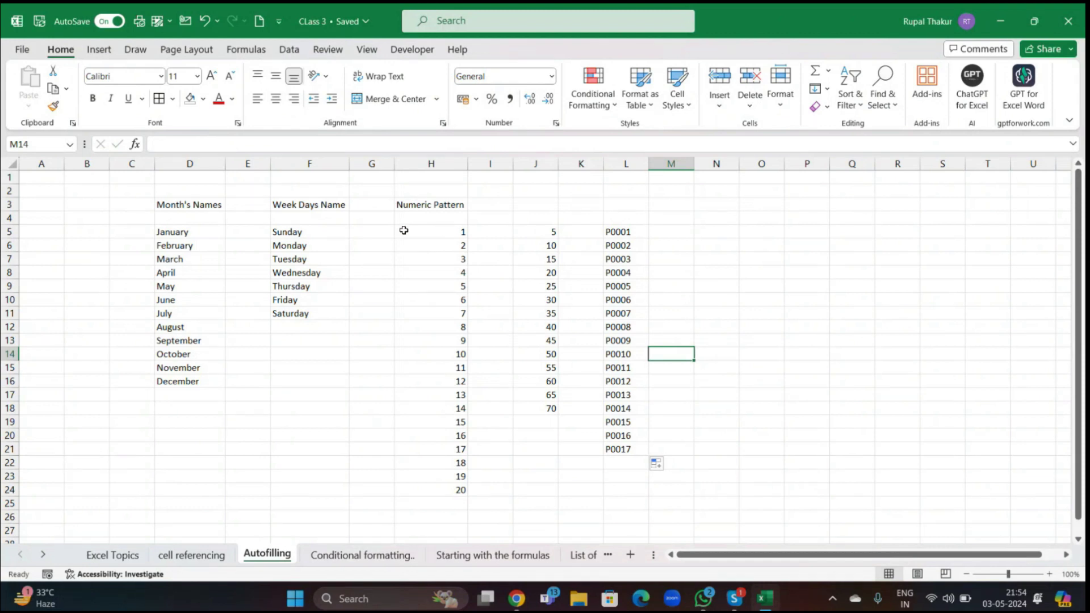
# Center the numbers in H5:H24, the weekday names in F5:F11 and the month names in D5:D16 horizontally.
pyautogui.moveTo(404, 230); pyautogui.dragTo(455, 490)
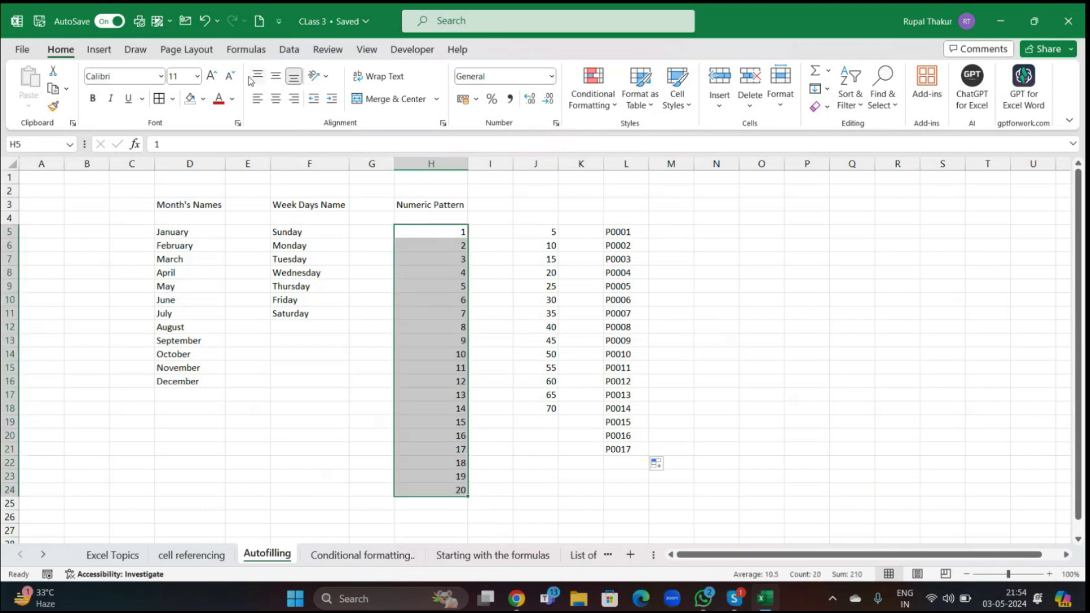
pyautogui.click(276, 100)
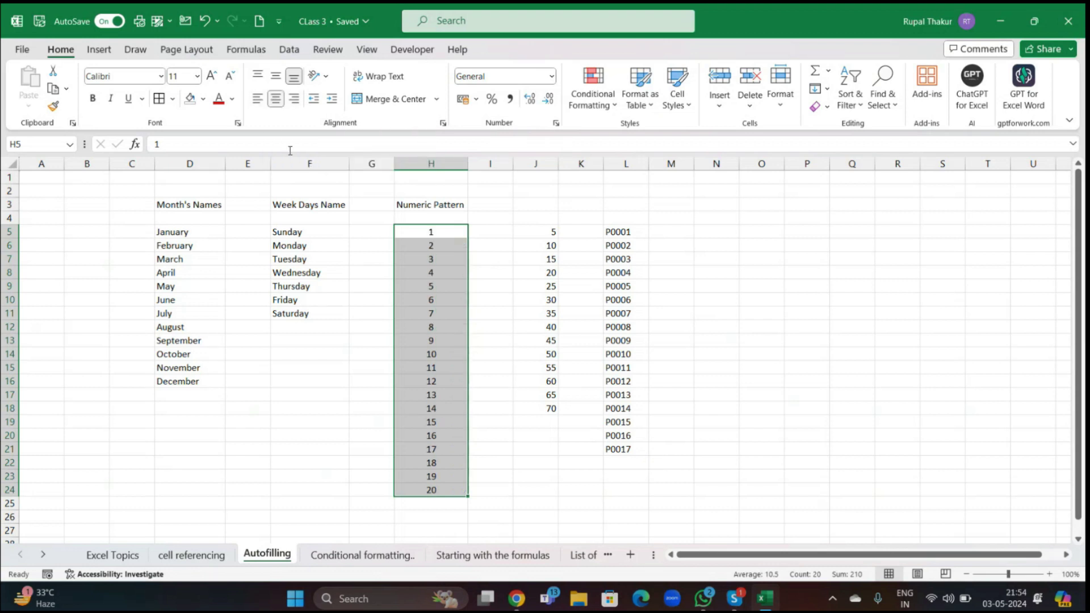
pyautogui.moveTo(295, 231); pyautogui.dragTo(309, 311)
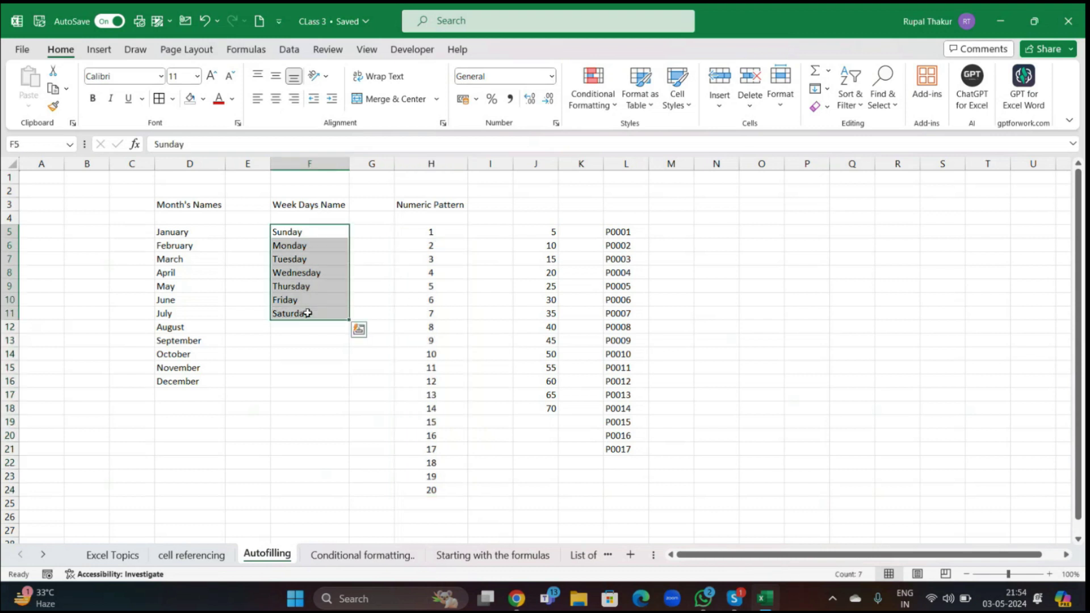
pyautogui.click(276, 99)
pyautogui.moveTo(161, 233); pyautogui.dragTo(184, 381)
pyautogui.click(276, 100)
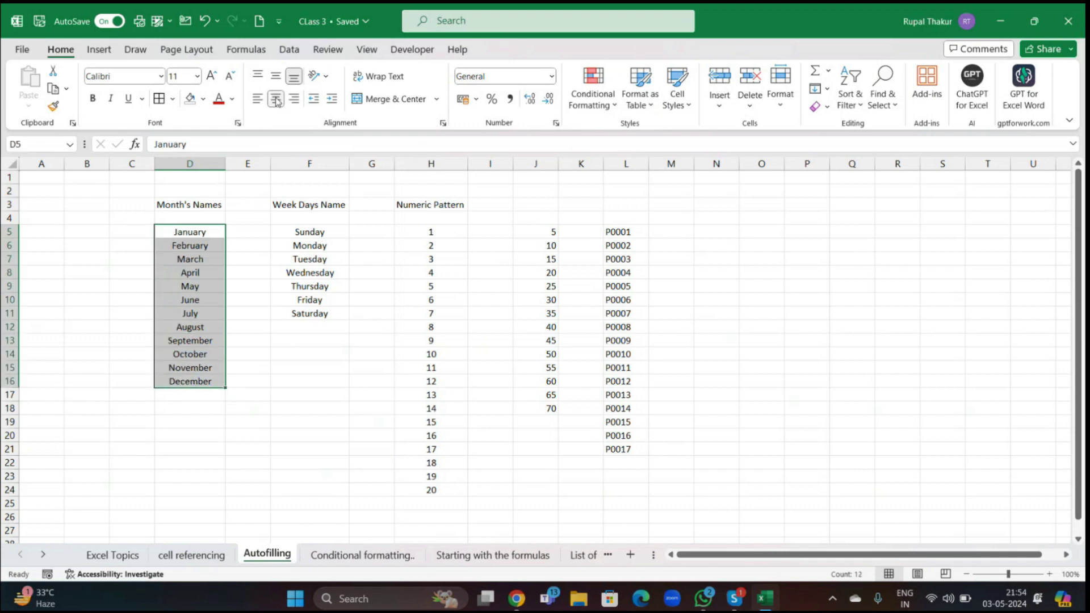
# Apply the Calculation cell style to the Month's Names heading in D3.
pyautogui.click(160, 202)
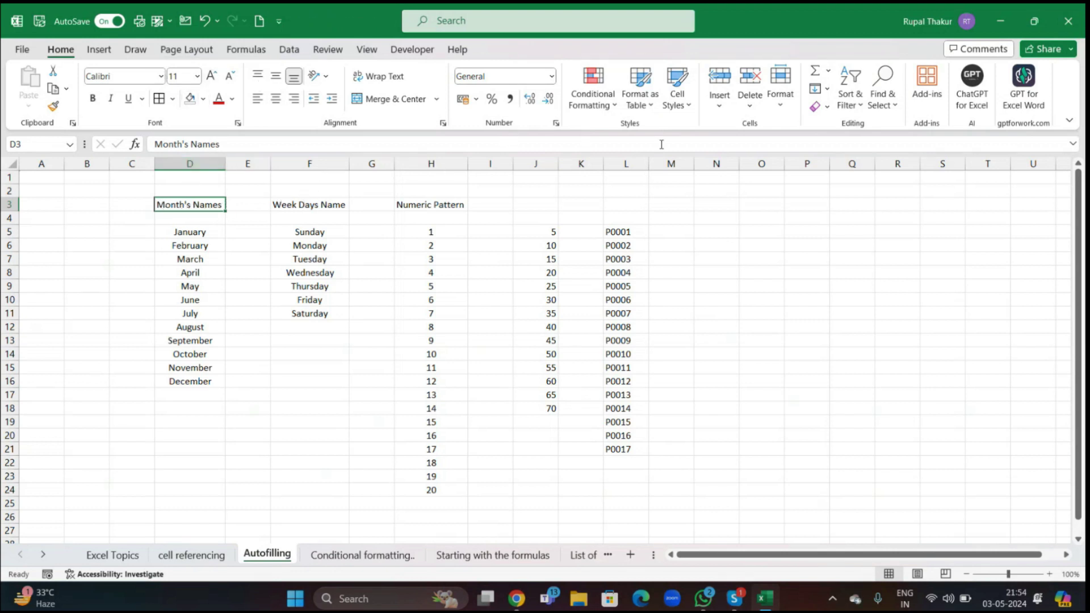
pyautogui.click(688, 108)
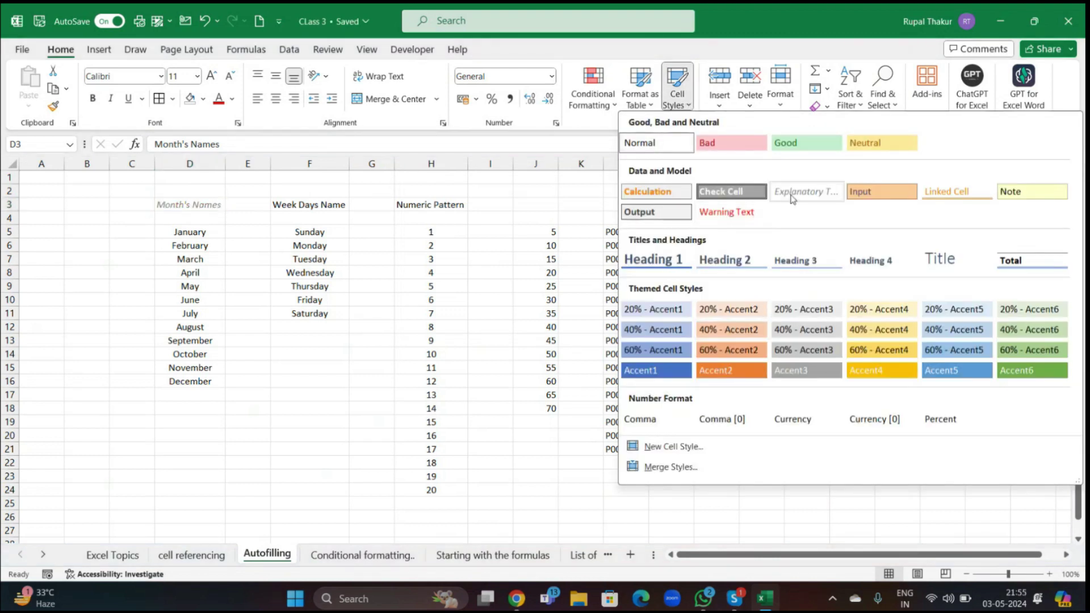
pyautogui.click(653, 194)
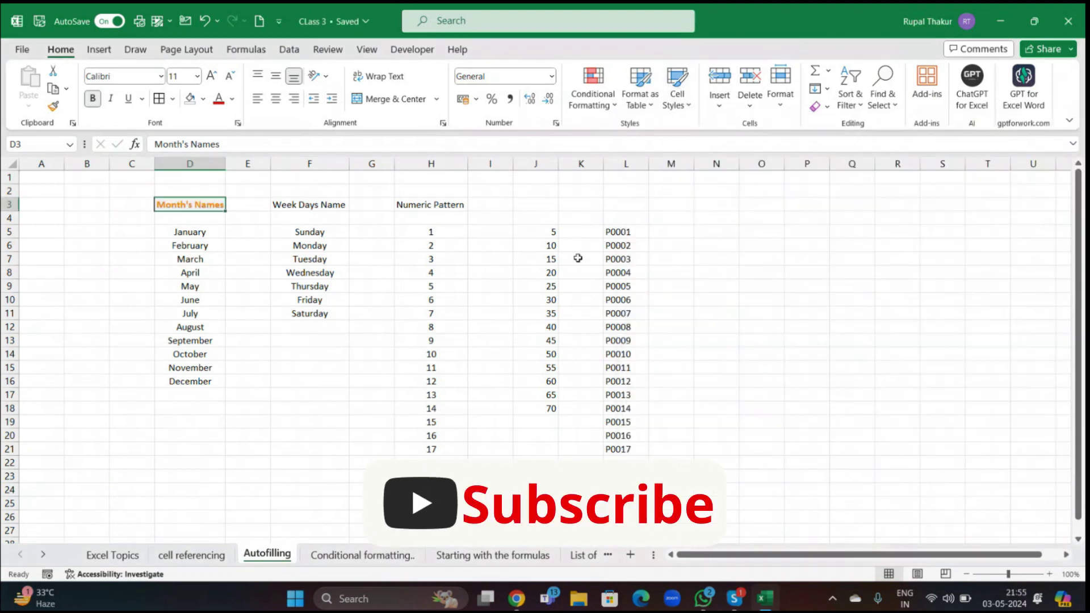
pyautogui.click(509, 291)
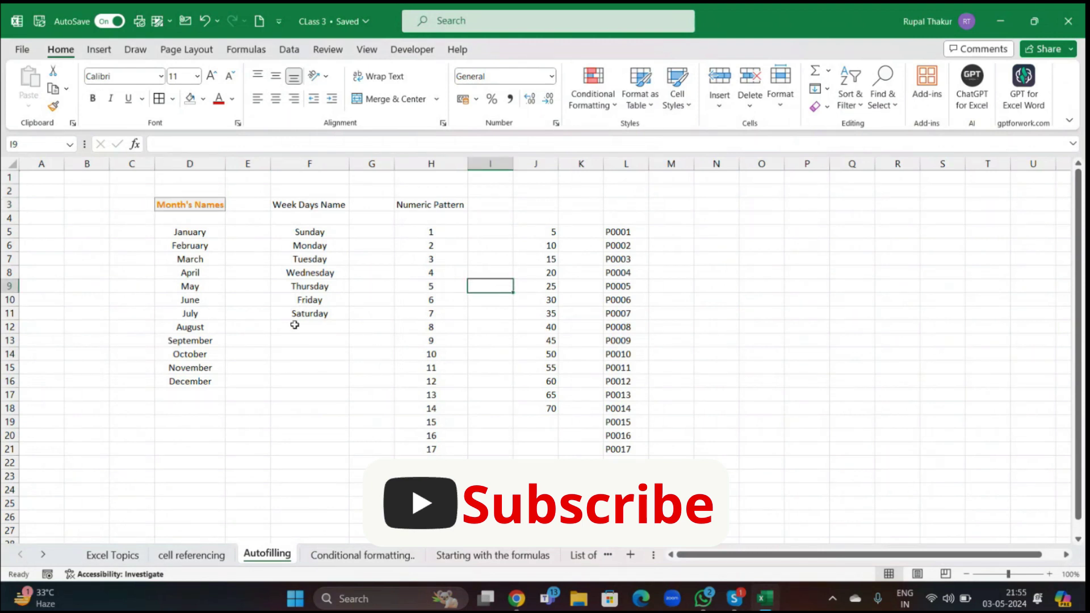